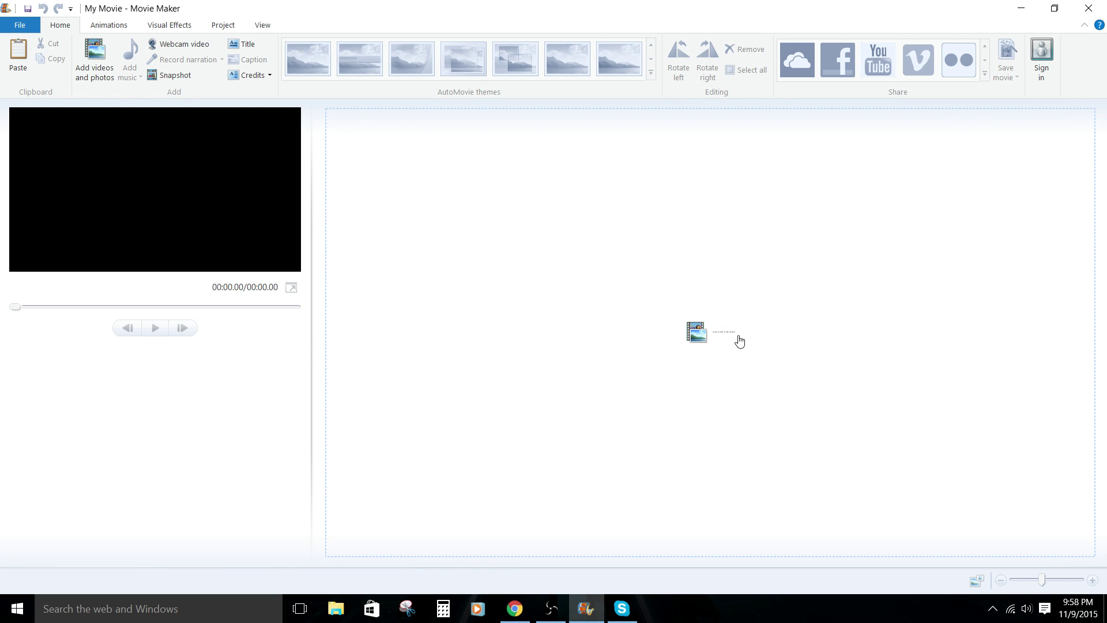
Add the P1000137 video from the Import Media Tutorial folder to the storyboard.
left_click(694, 334)
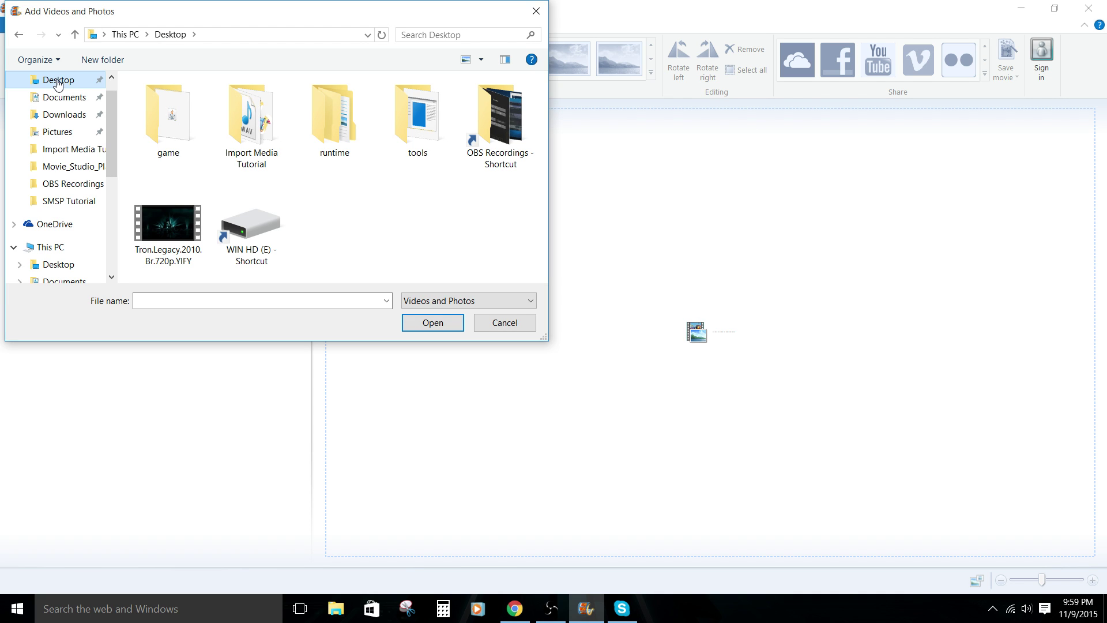
double_click(267, 137)
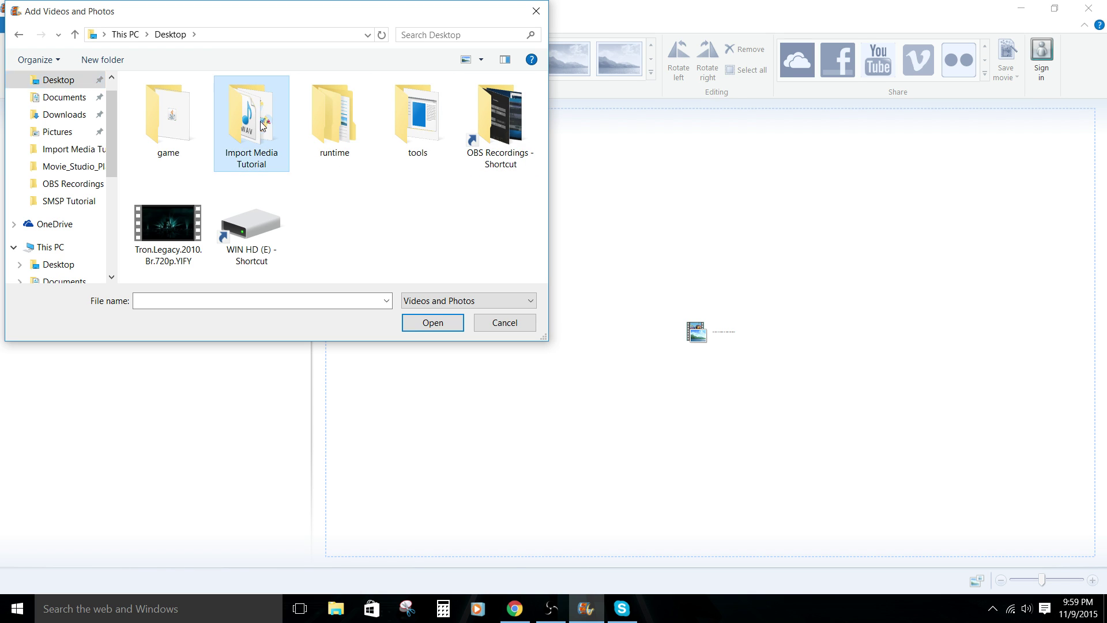
left_click(198, 142)
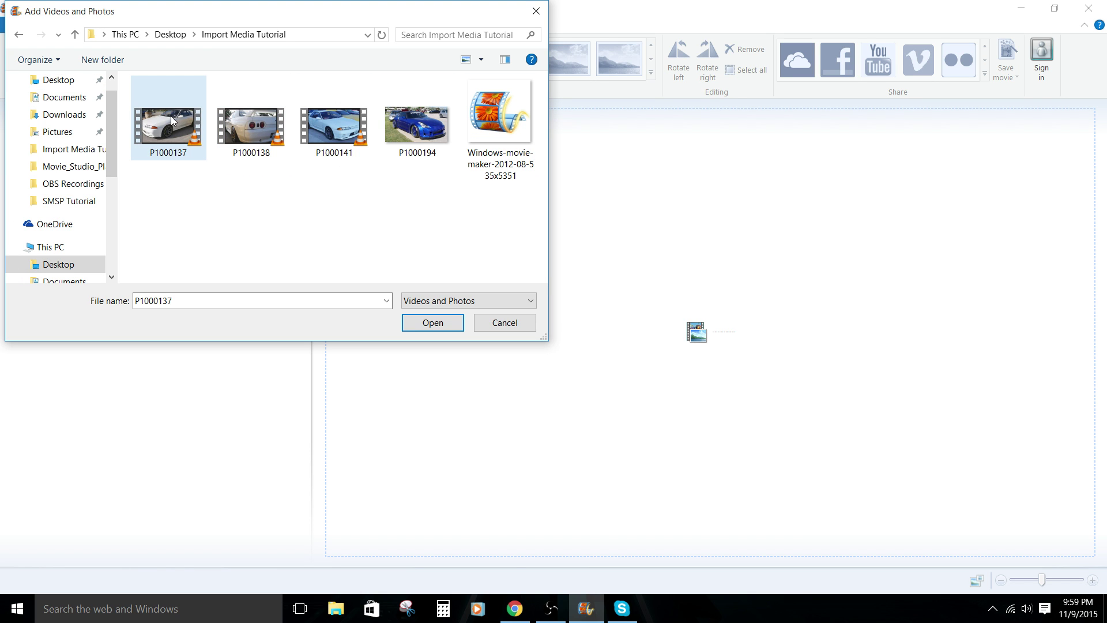
left_click(434, 322)
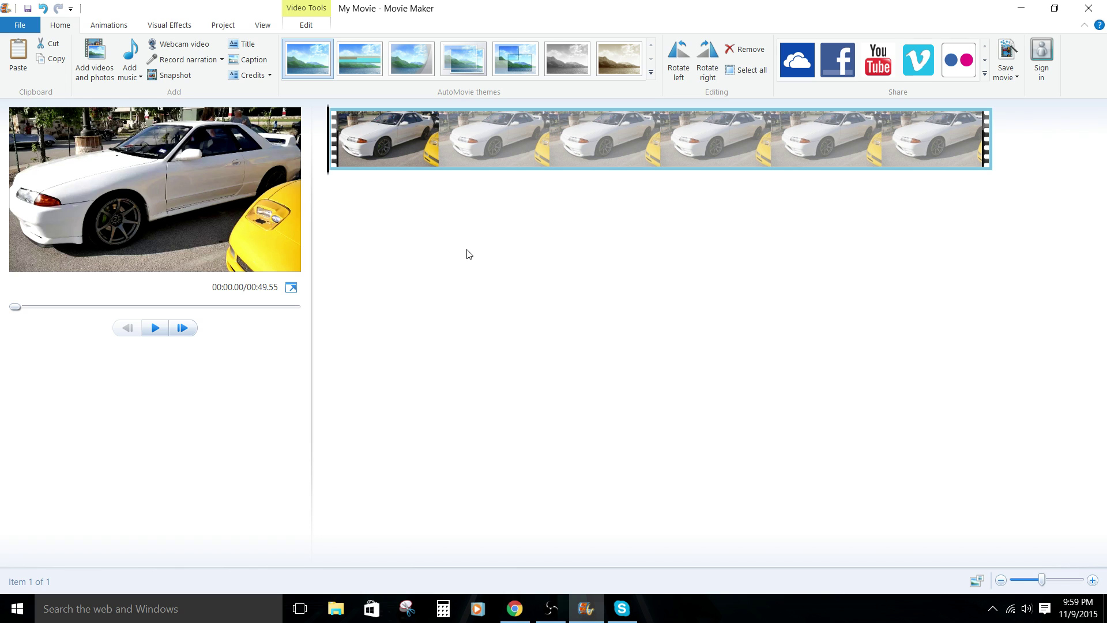
Add P1000138 as the second clip, bringing the project to 01:28.68.
left_click(94, 55)
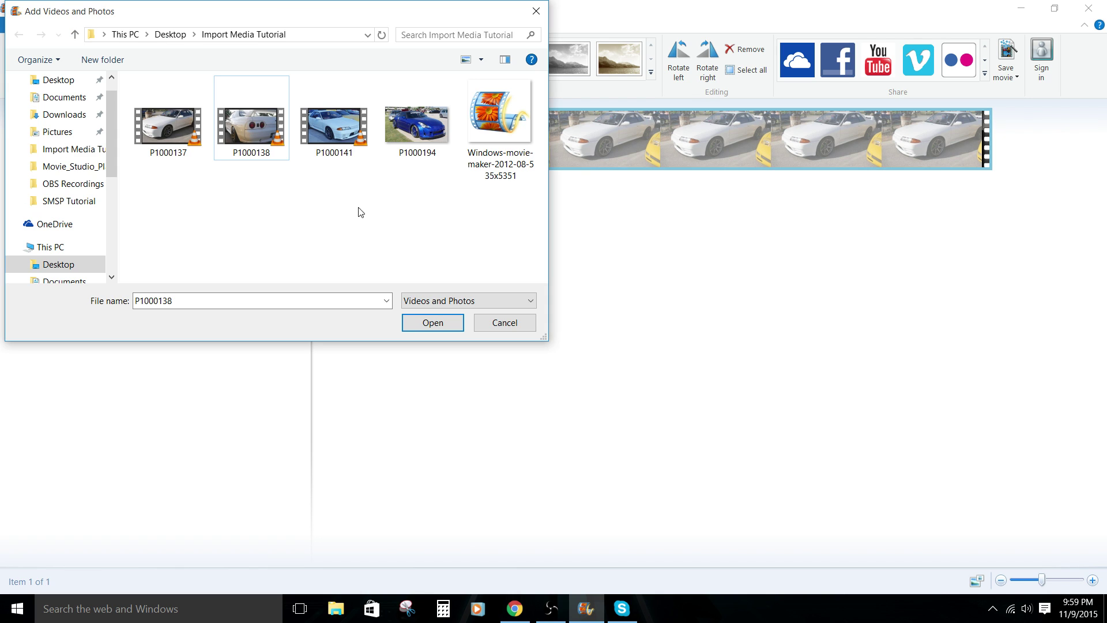
mouse_move(254, 126)
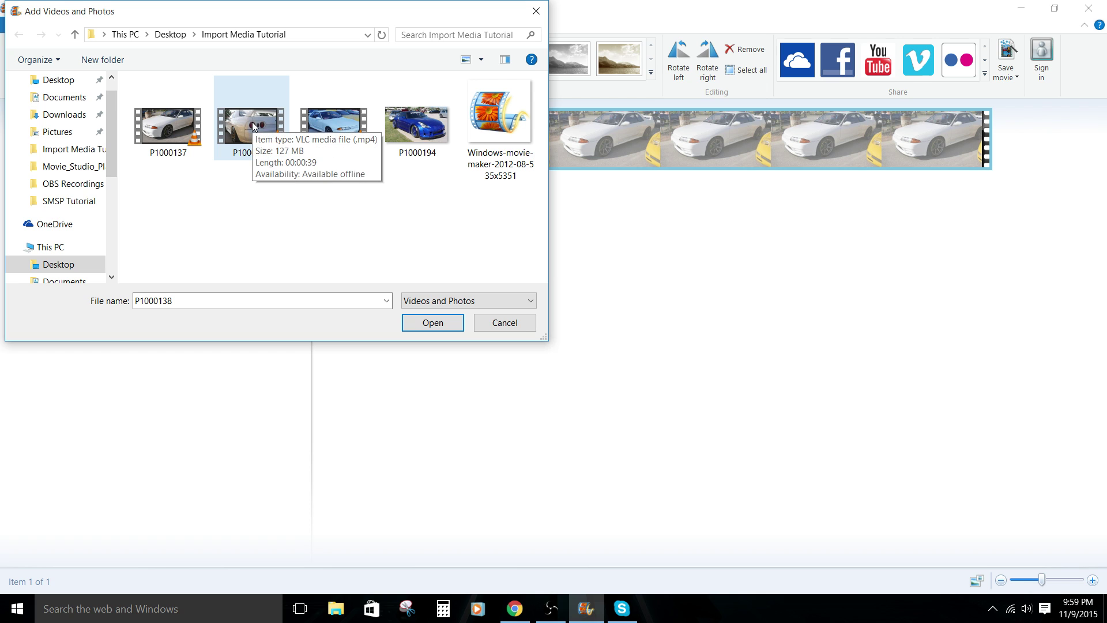
left_click(253, 125)
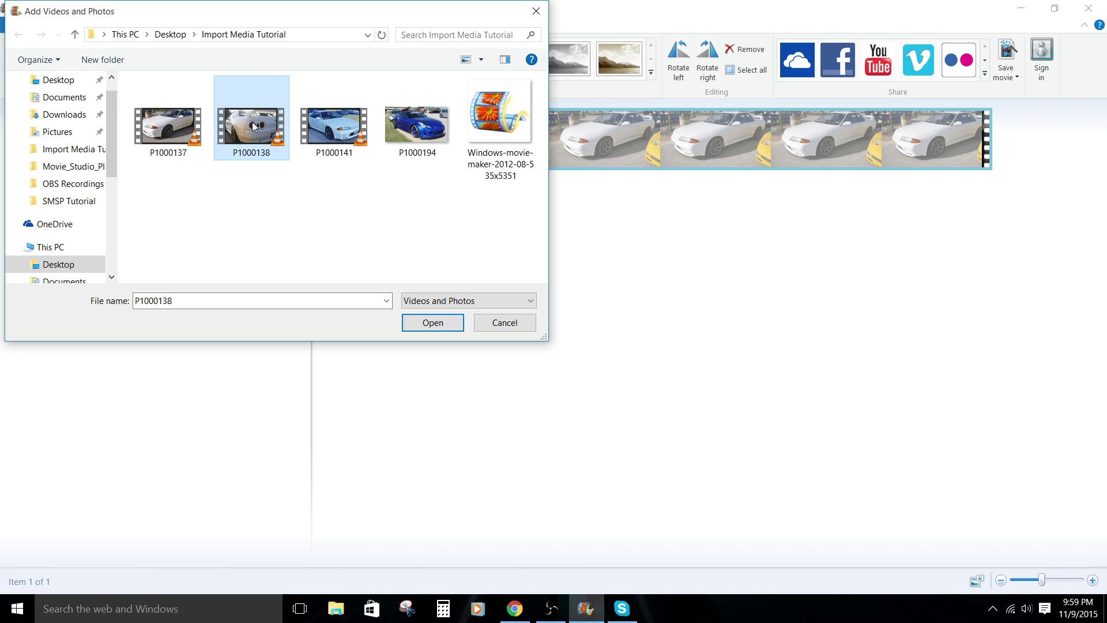
left_click(427, 323)
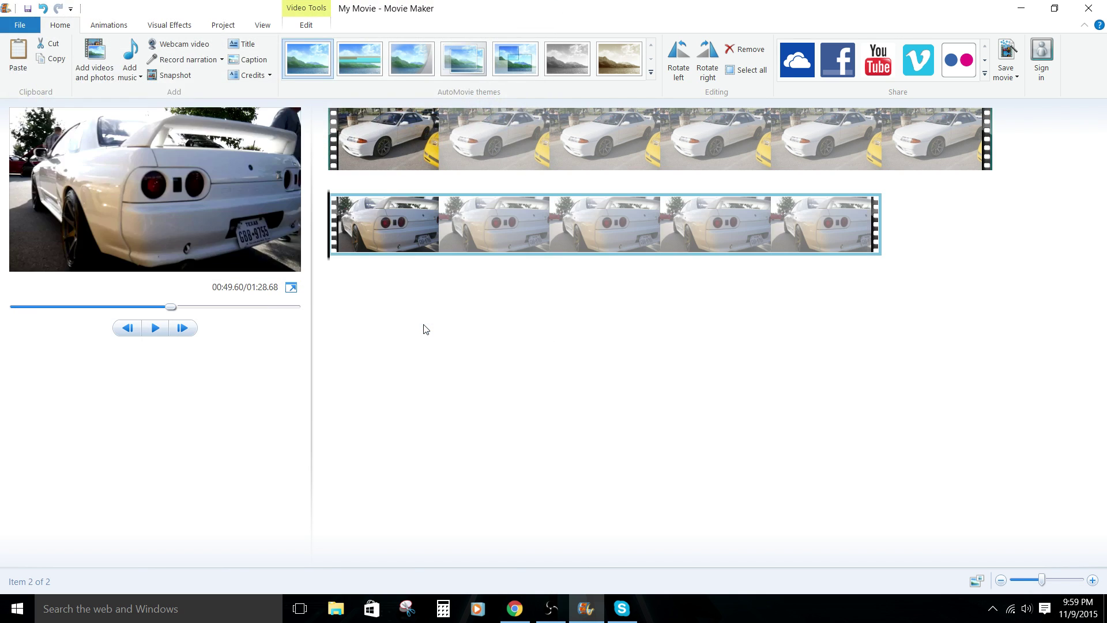
Insert the blue car photo P1000194 into the movie.
left_click(663, 142)
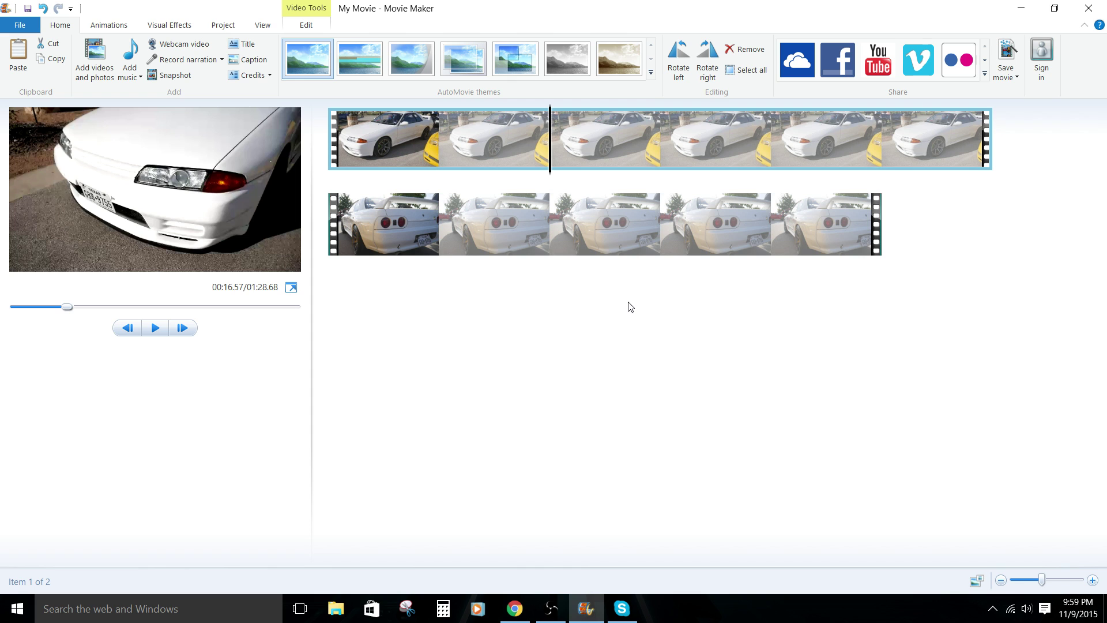
left_click(101, 58)
left_click(430, 126)
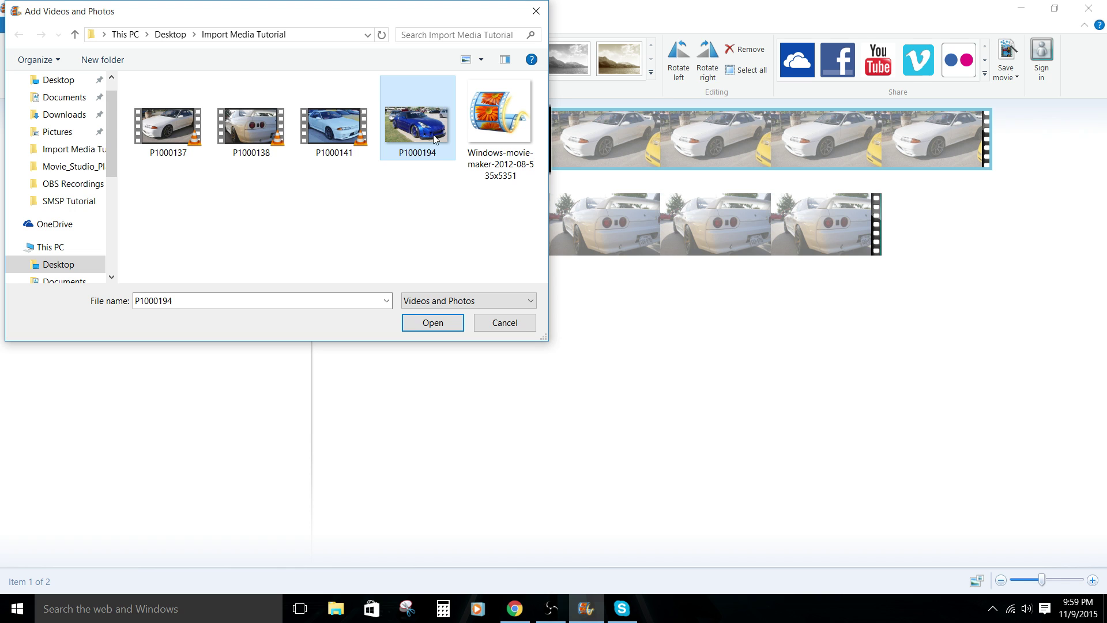
left_click(426, 329)
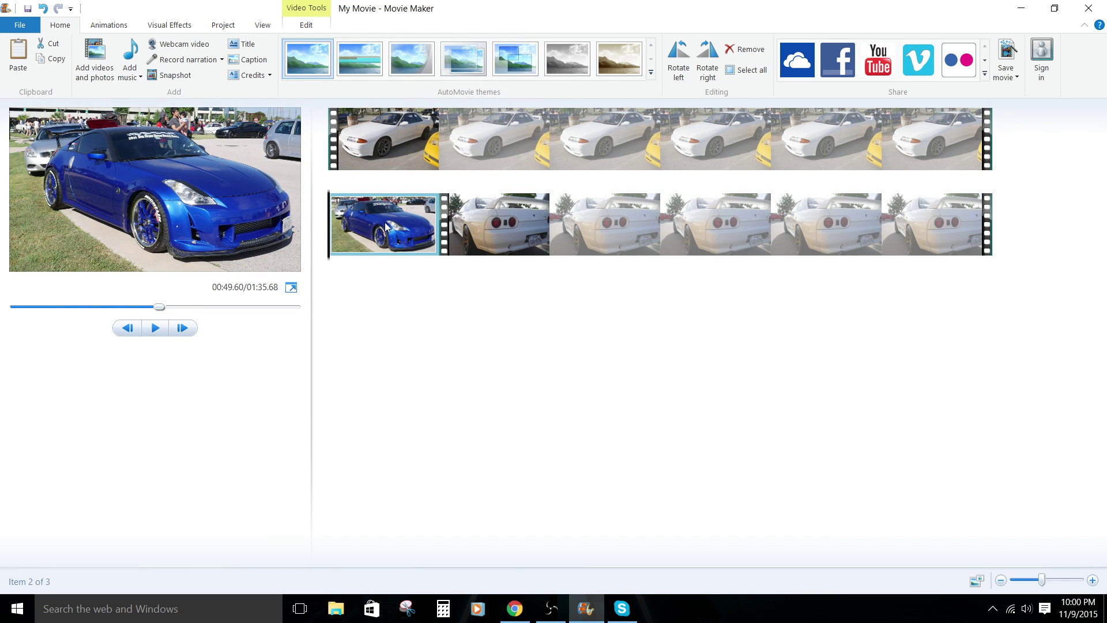
Drag photo P1000194 to the end of the storyboard, after both videos.
left_click_drag(385, 226, 1067, 229)
left_click_drag(943, 249, 330, 256)
left_click_drag(378, 217, 1055, 248)
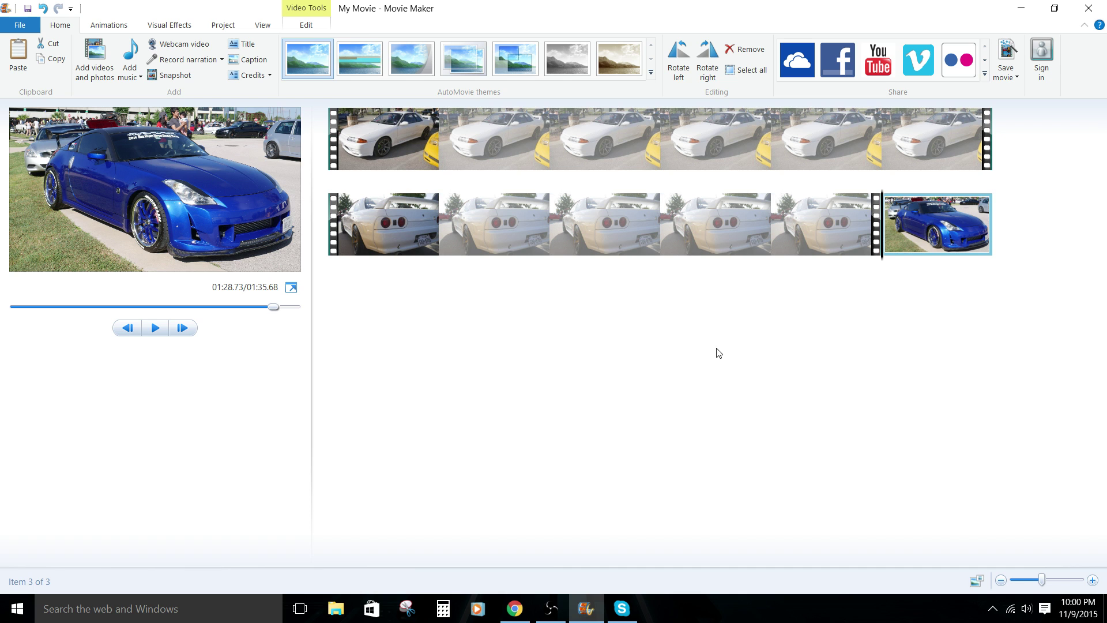
Restore Movie Maker and place the Import Media Tutorial folder window beside its timeline.
left_click(1067, 7)
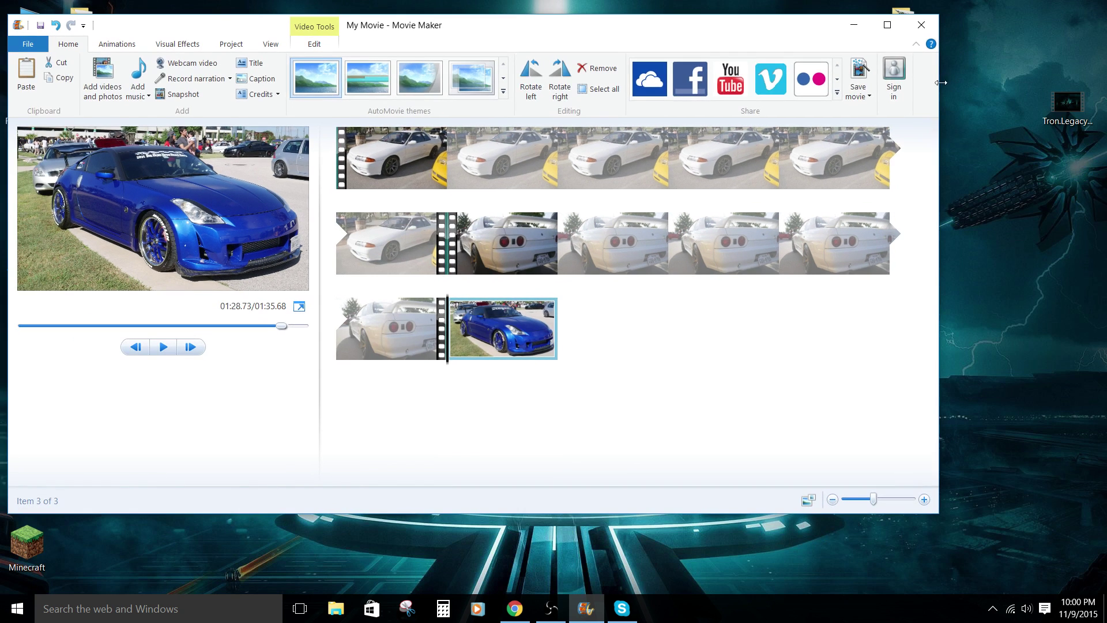
mouse_move(813, 36)
left_mouse_down()
mouse_move(848, 37)
mouse_move(811, 26)
left_mouse_up()
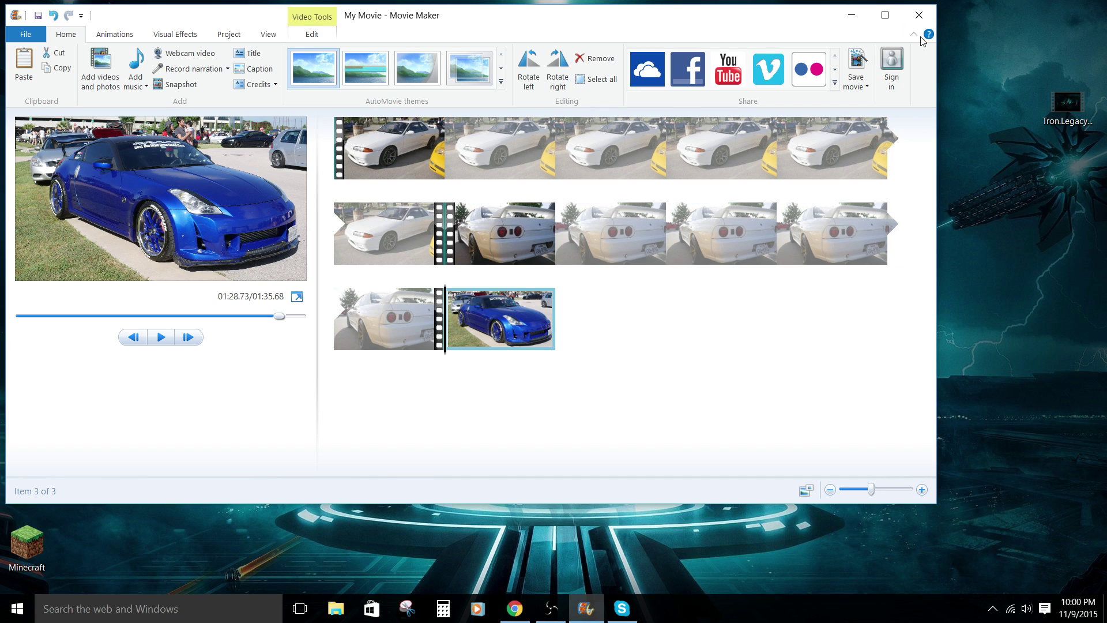
left_click_drag(801, 28, 794, 89)
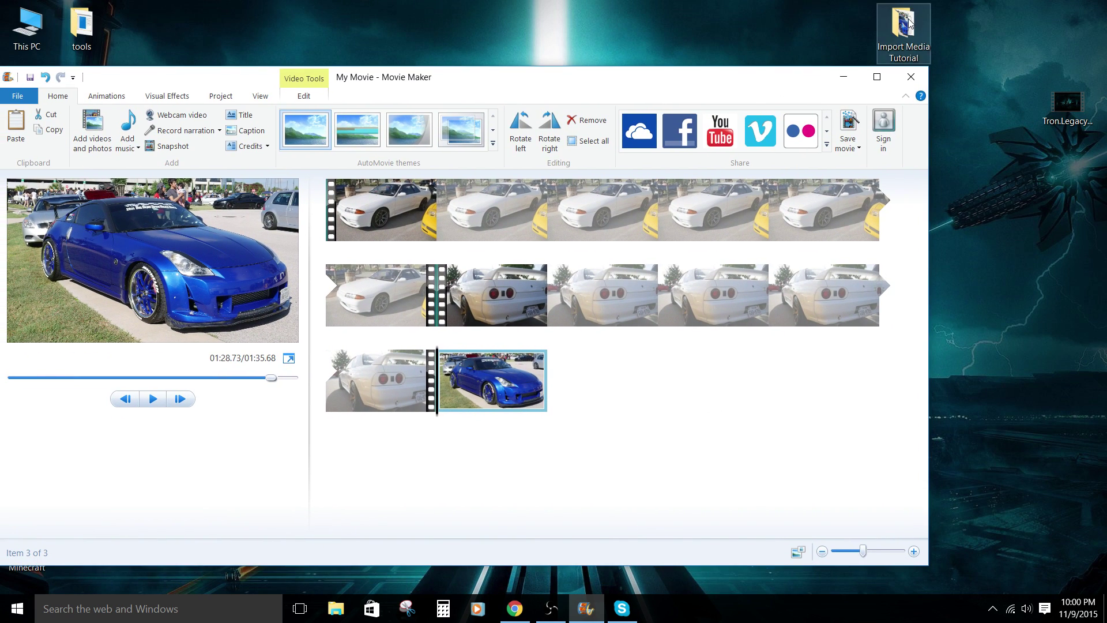
double_click(909, 23)
left_click_drag(418, 21, 949, 79)
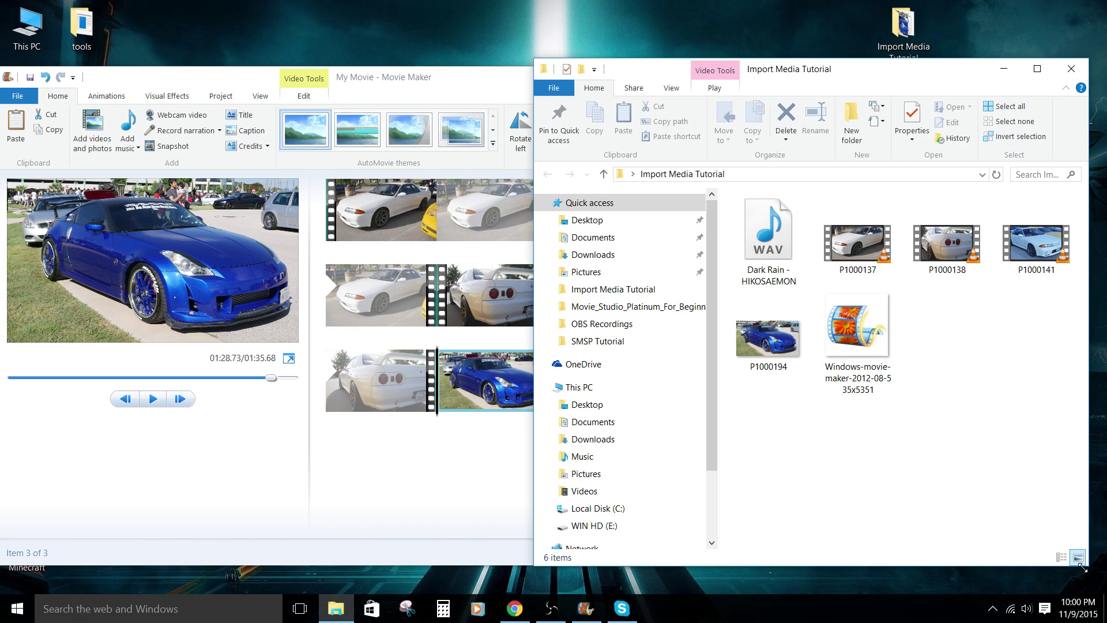
left_click_drag(1082, 568, 1103, 429)
left_click_drag(865, 68, 906, 11)
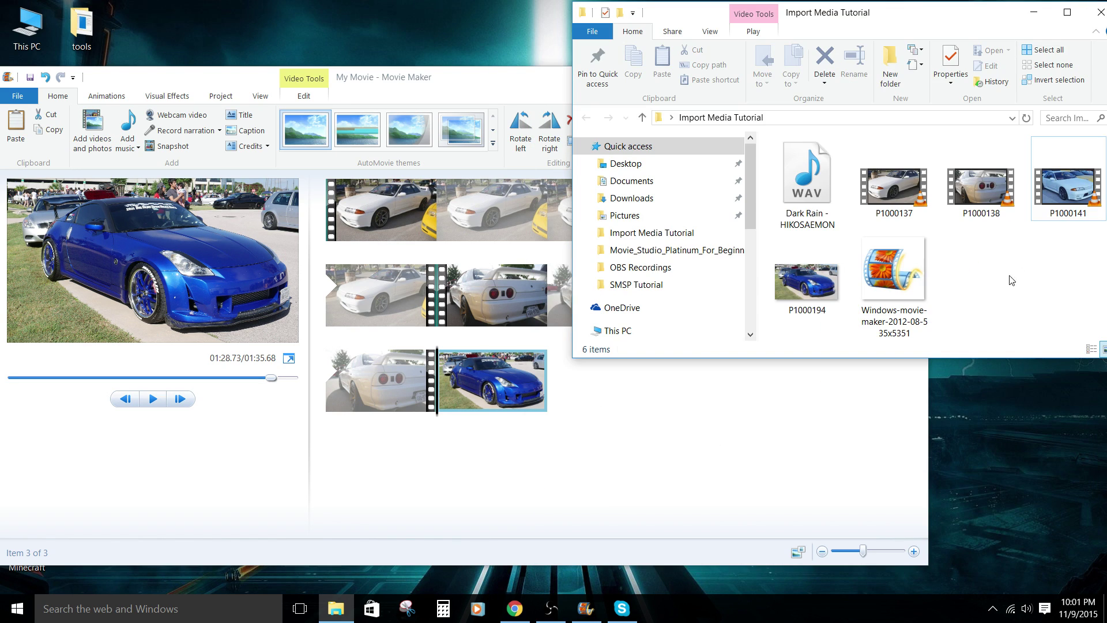
Drag P1000141 onto the storyboard's end as the fourth item, totalling 02:08.31.
left_click(1048, 209)
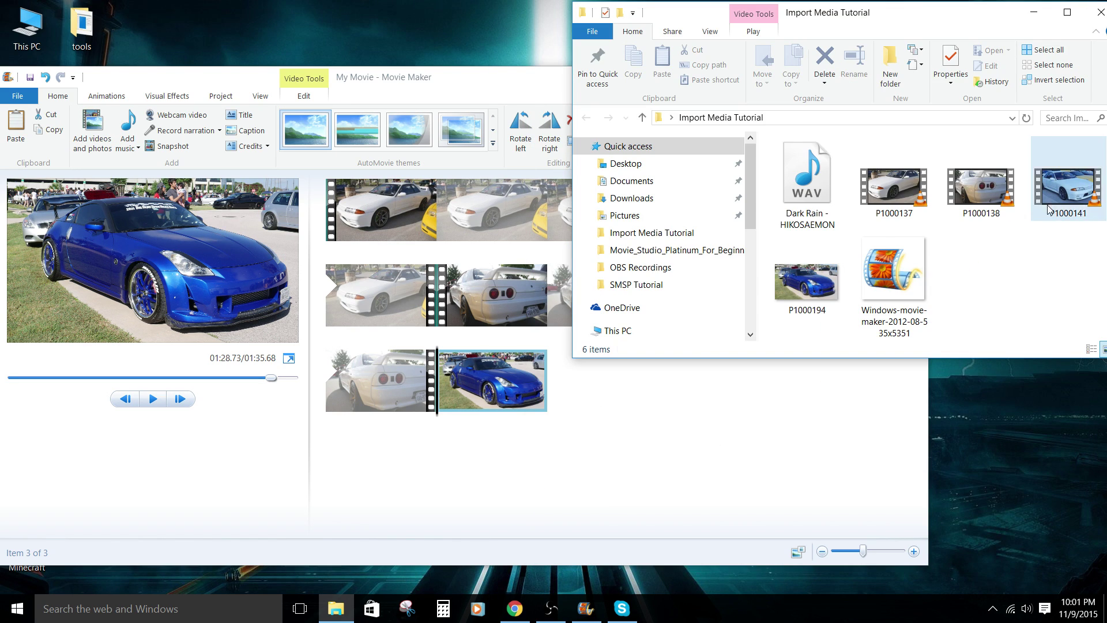
left_click_drag(1065, 192, 660, 445)
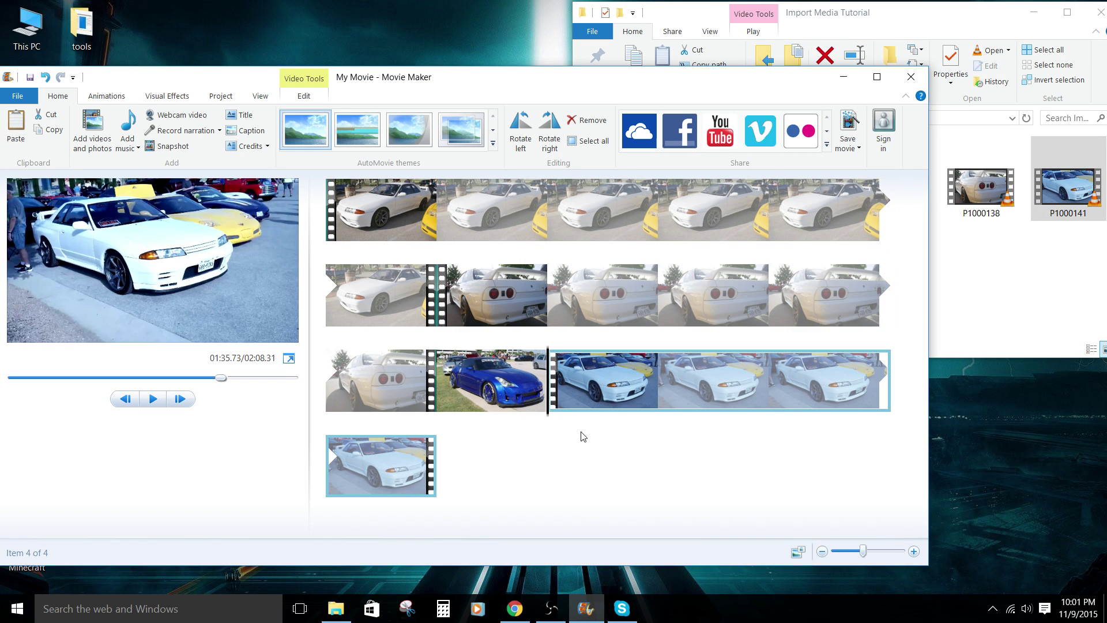
left_click(469, 217)
left_click(506, 276)
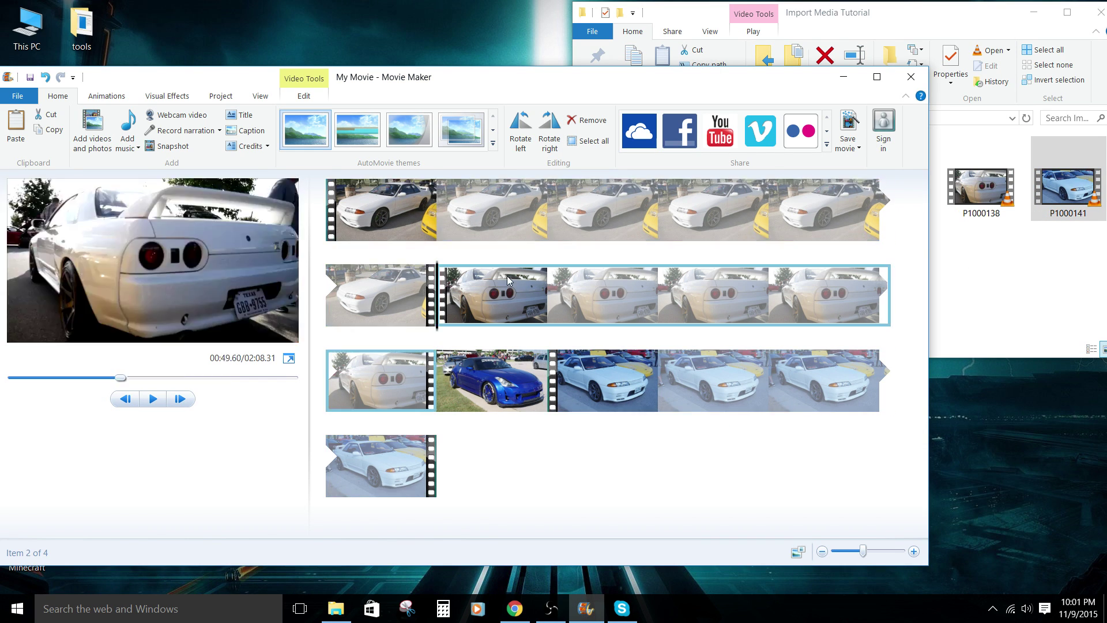
left_click(598, 362)
left_click(497, 378)
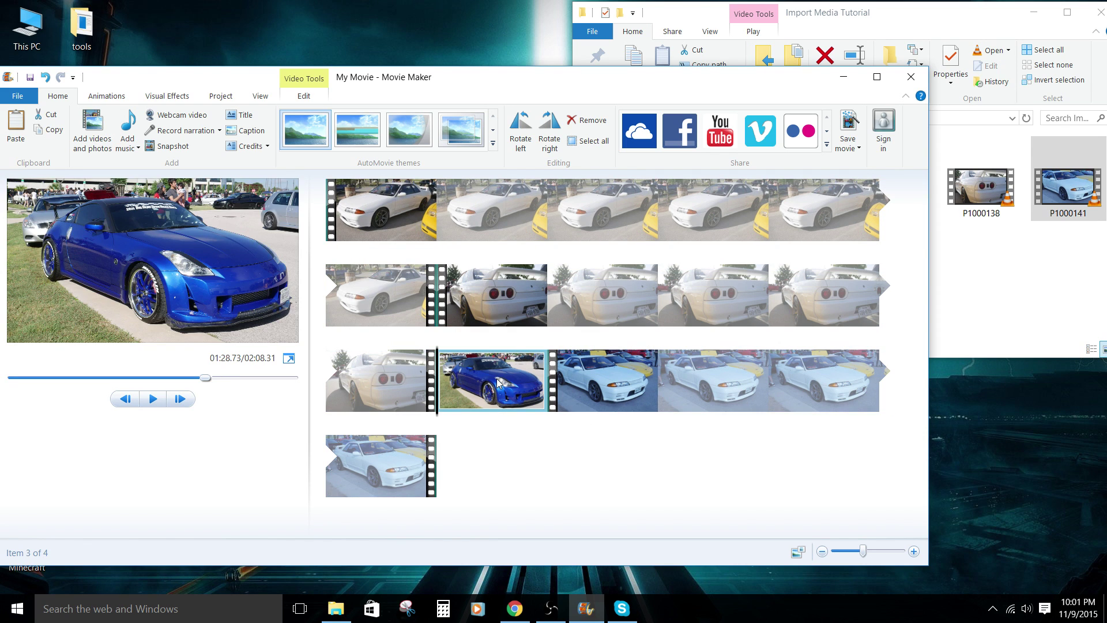
left_click(391, 213)
left_click(322, 214)
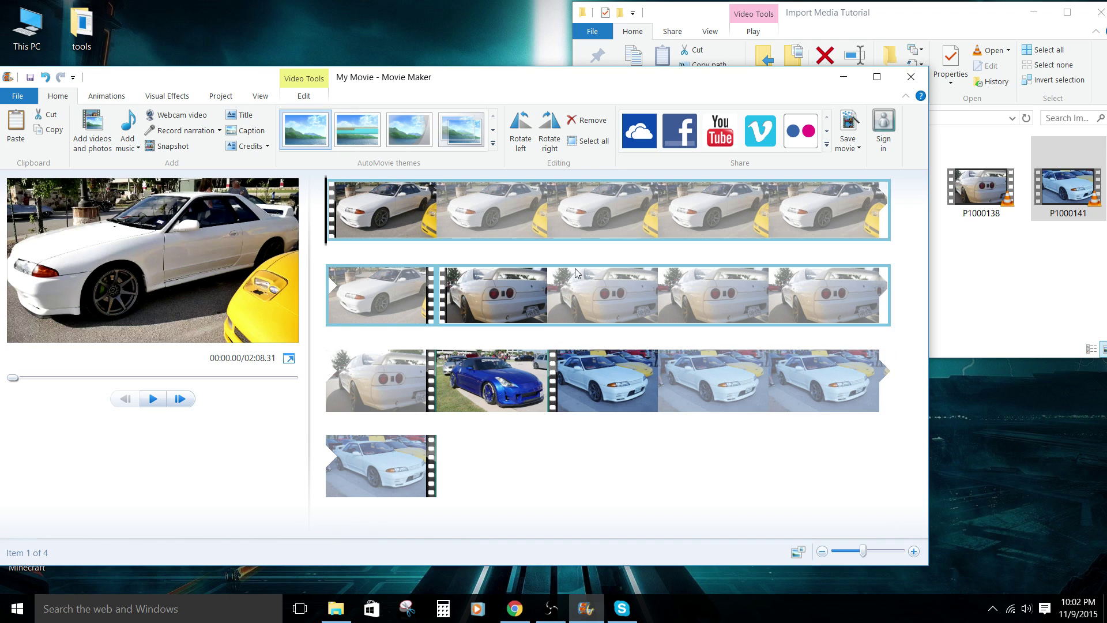
Add the Capital - Silent Partner track from Downloads as the movie's music.
mouse_move(325, 216)
left_mouse_down()
mouse_move(734, 215)
mouse_move(324, 226)
left_mouse_up()
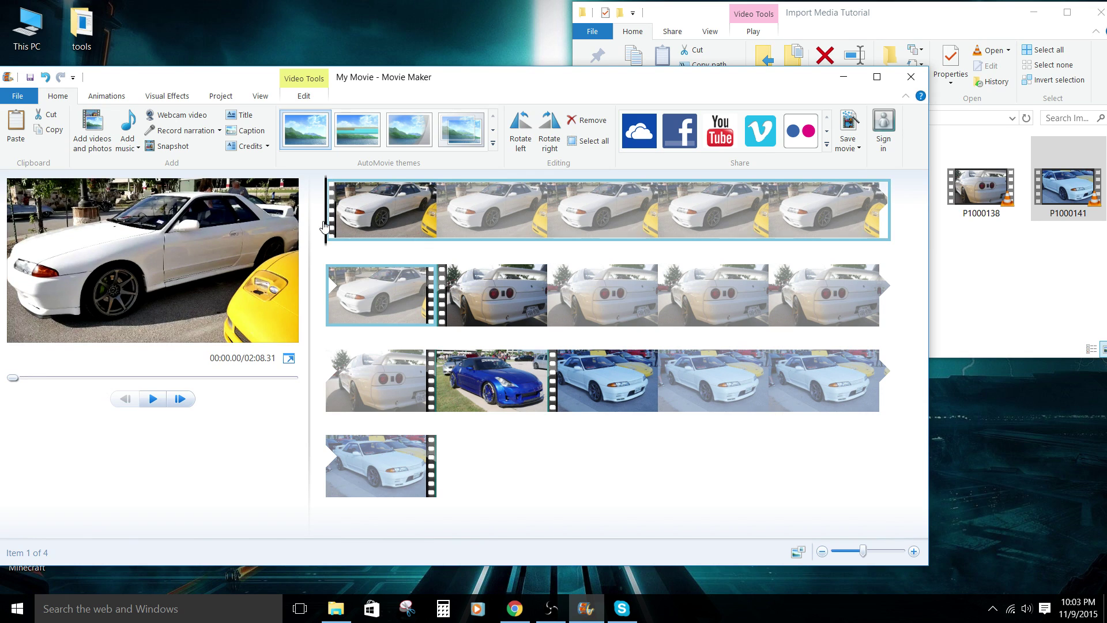
left_click(138, 148)
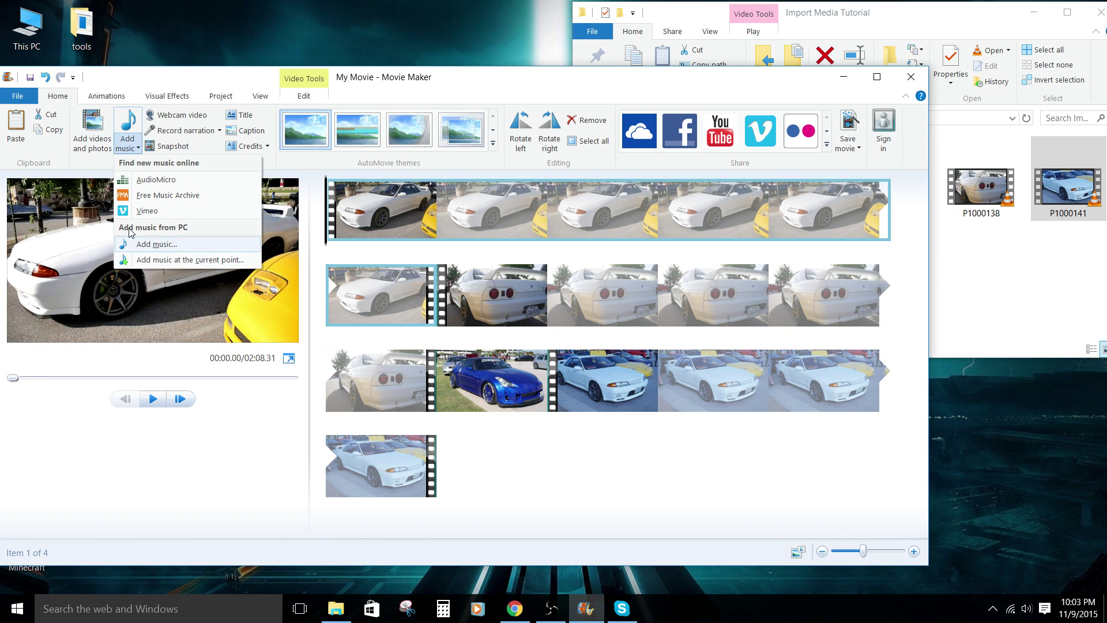
left_click(157, 246)
left_click(798, 151)
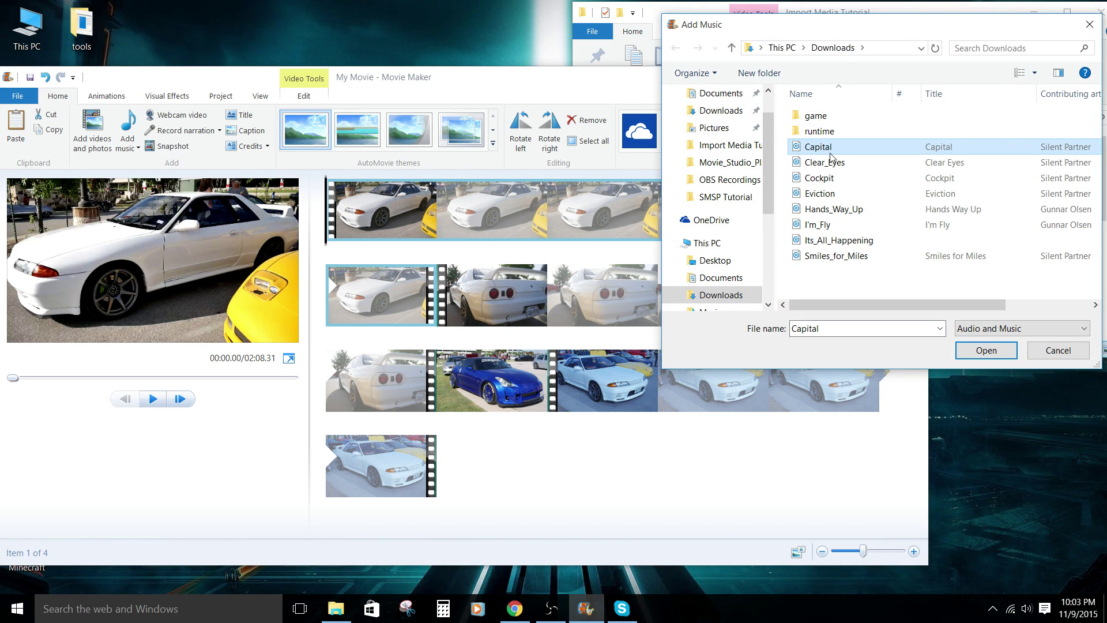
left_click(985, 351)
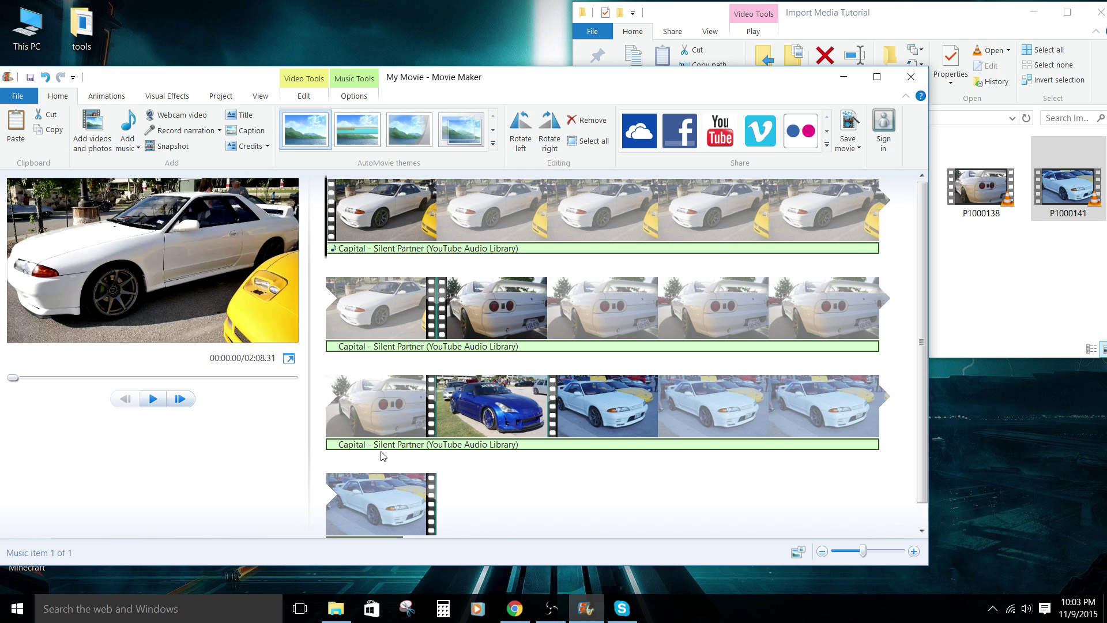
Preview the start, try shifting the Capital music later, then remove the track entirely.
scroll(530, 451, "down", 1)
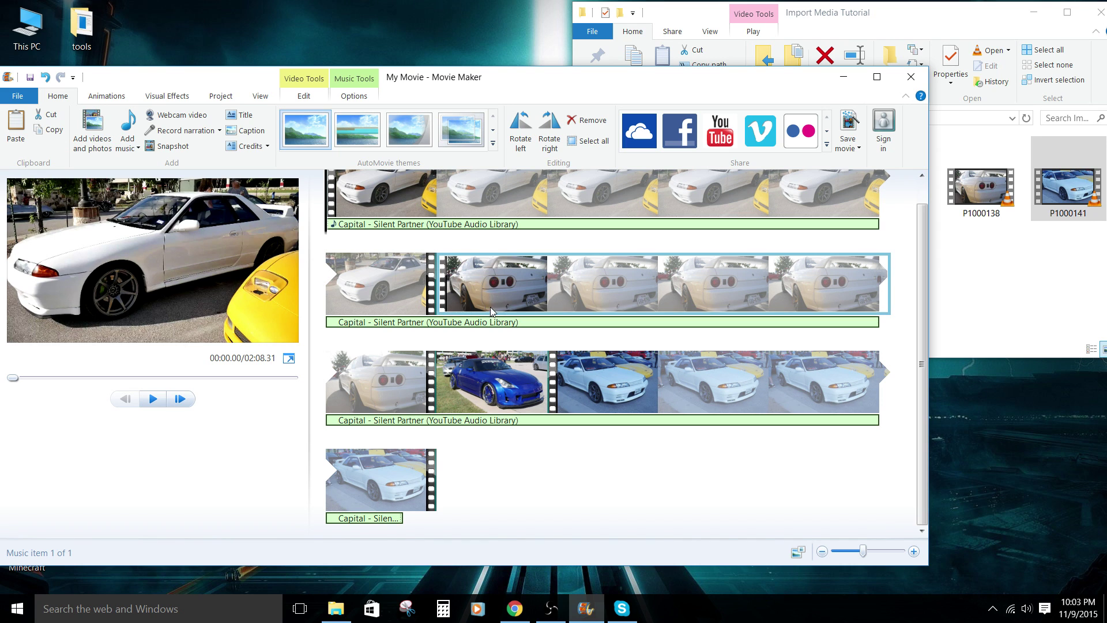
left_click(328, 225)
key("space")
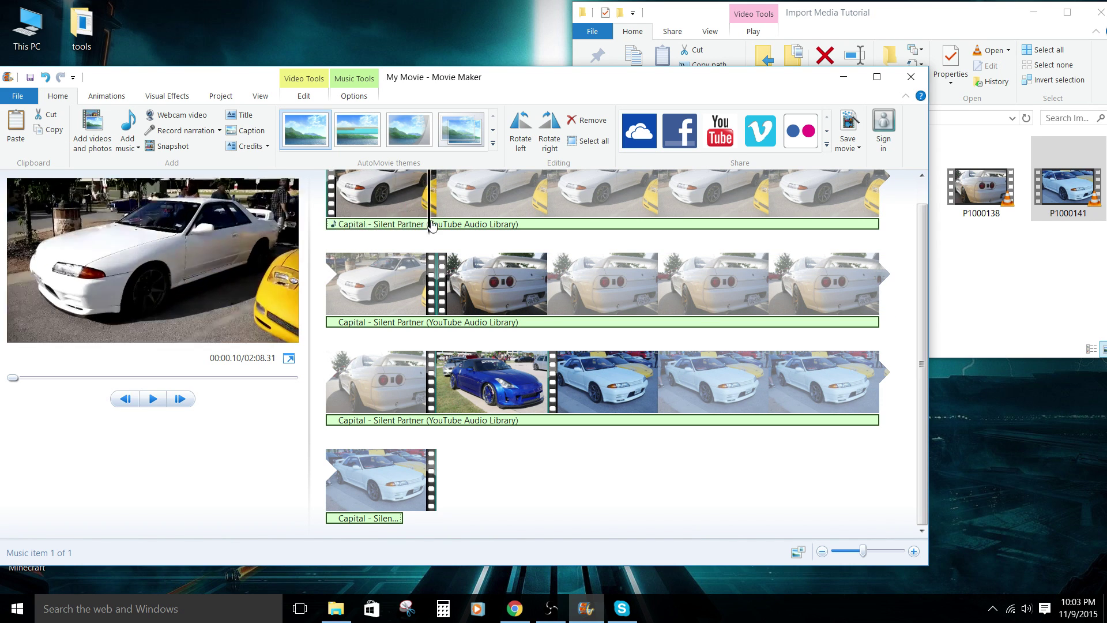
left_click(328, 231)
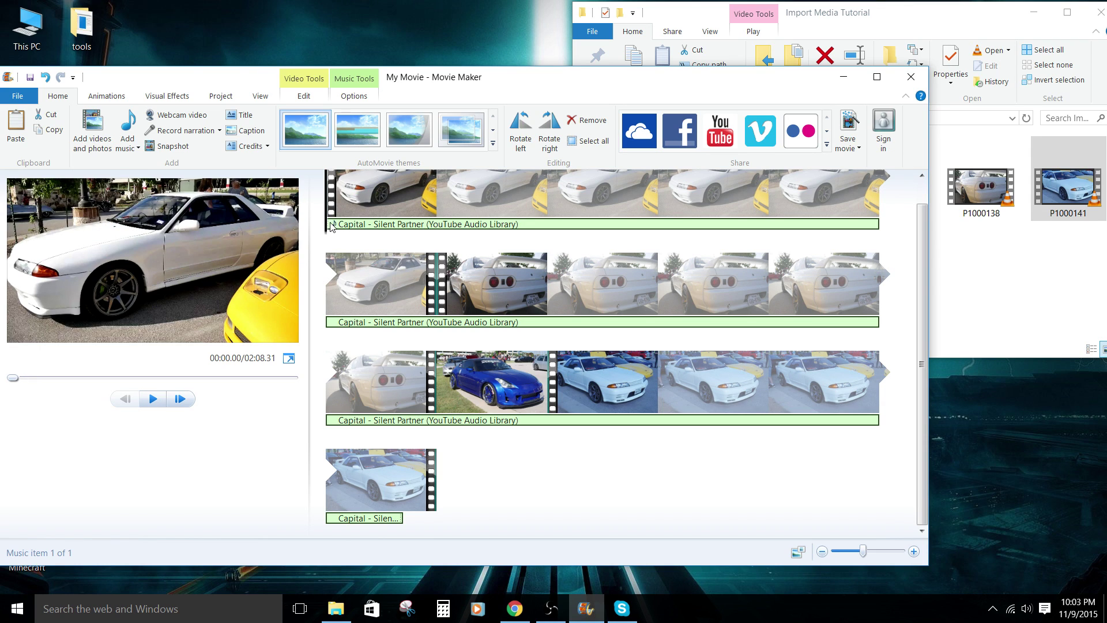
mouse_move(330, 225)
left_mouse_down()
mouse_move(609, 225)
mouse_move(320, 236)
mouse_move(332, 238)
left_mouse_up()
key("Delete")
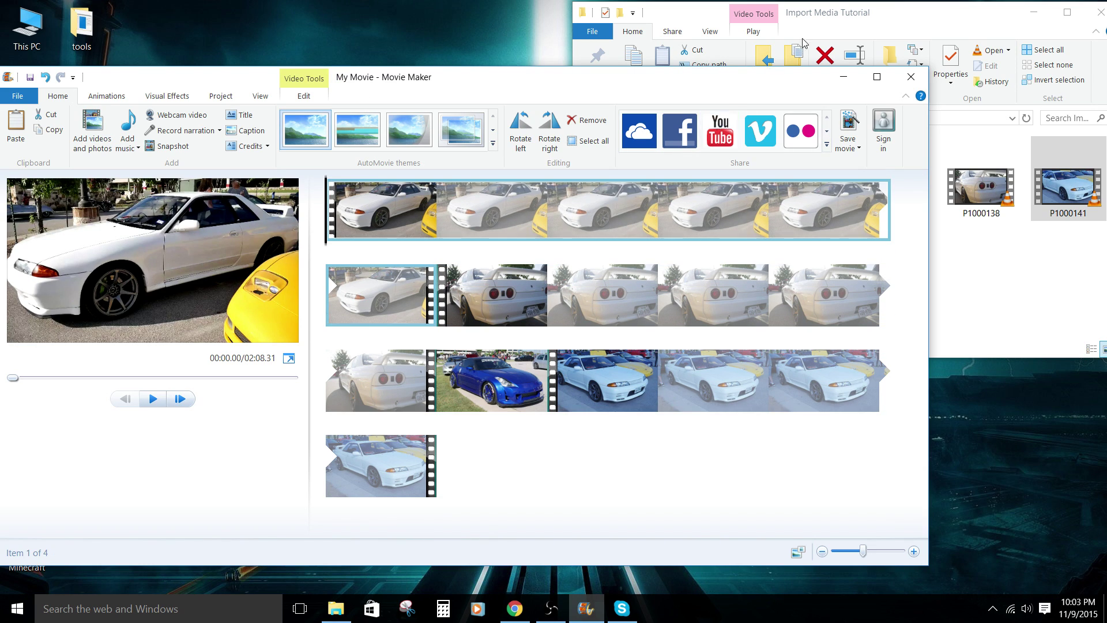
Drag the Dark Rain WAV onto the second clip so music plays from 00:53.40 to the end.
left_click(855, 10)
left_click(803, 166)
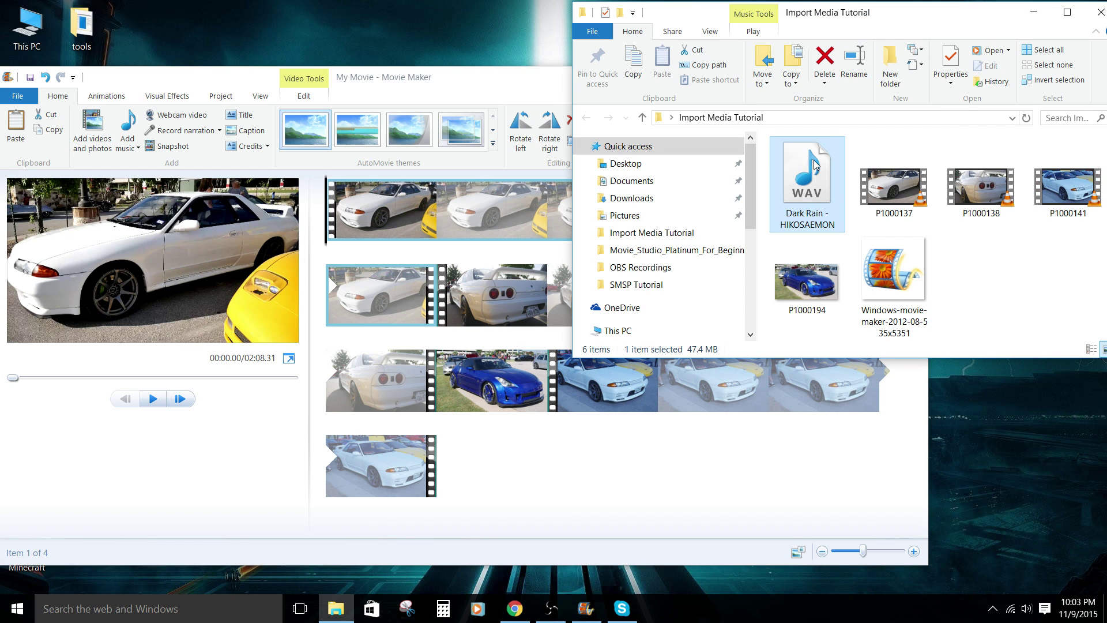
left_click_drag(811, 155, 492, 282)
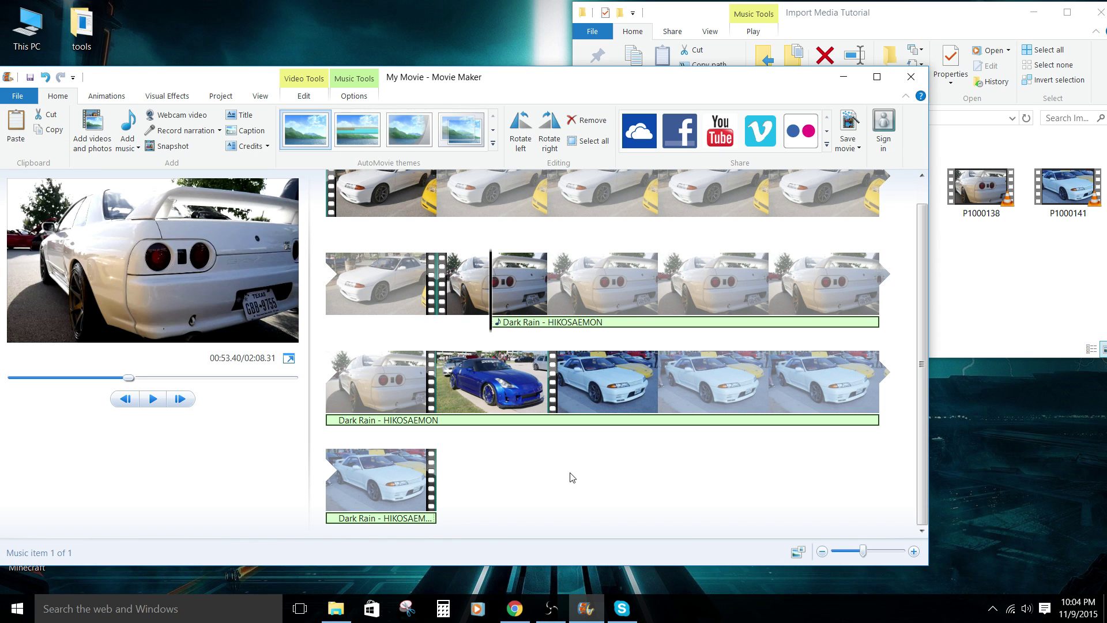
key("super+Up")
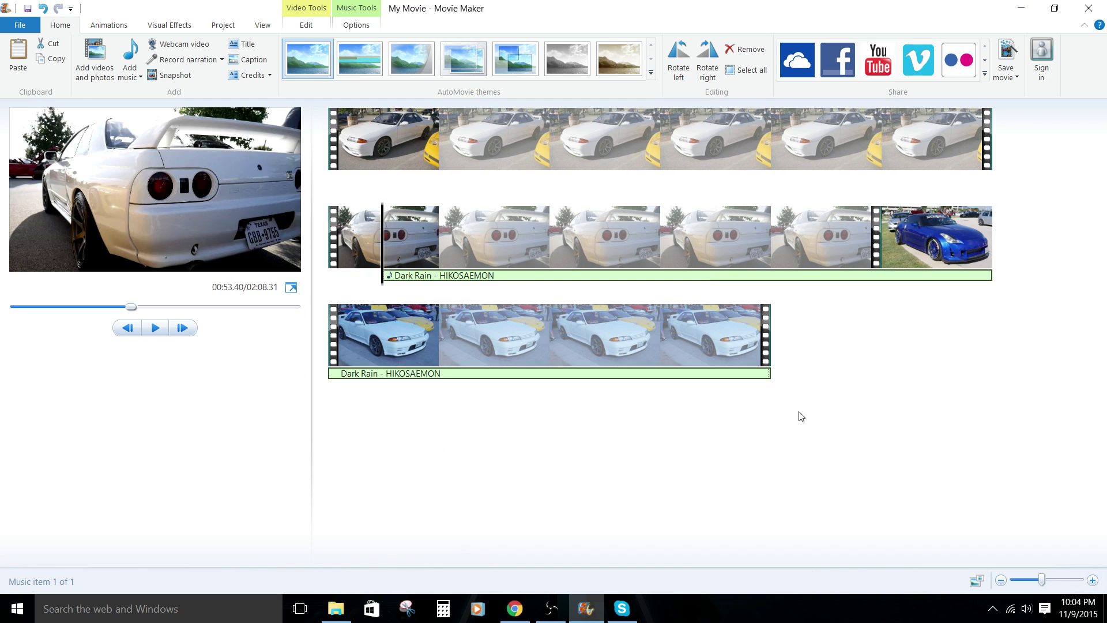